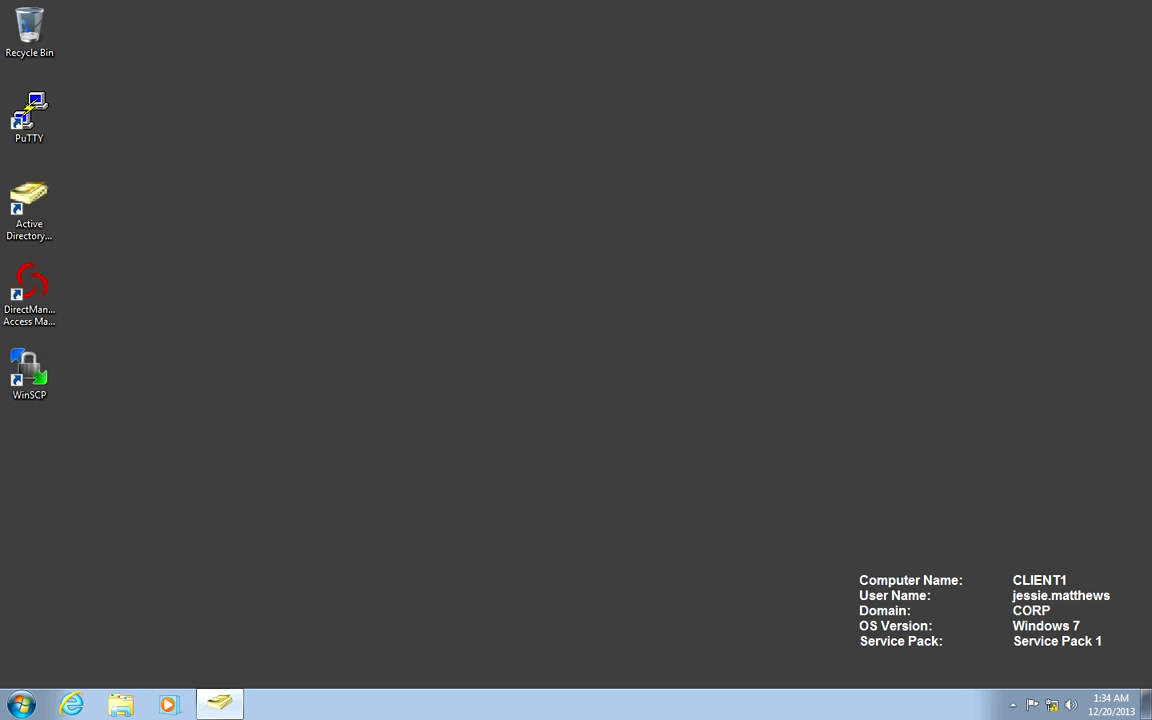
# - Open DirectManage Access Manager and connect to the forest through domain controller dc1.corp.contoso.com
pyautogui.doubleClick(29, 295)
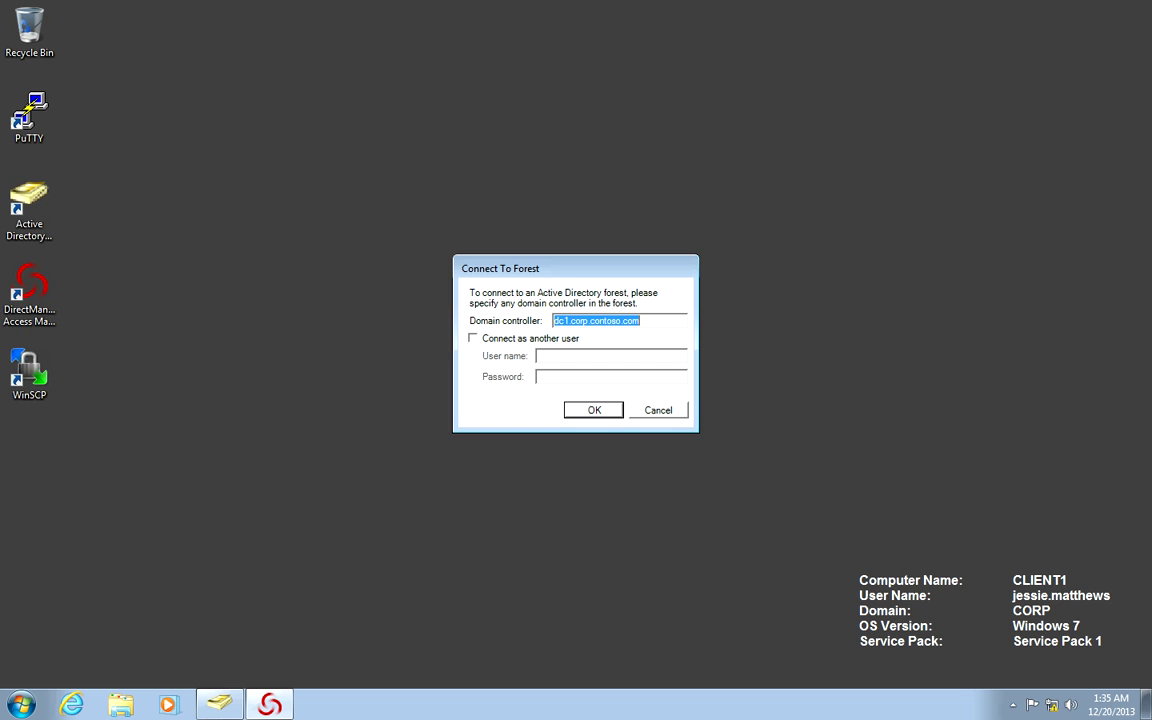
pyautogui.press('Return')
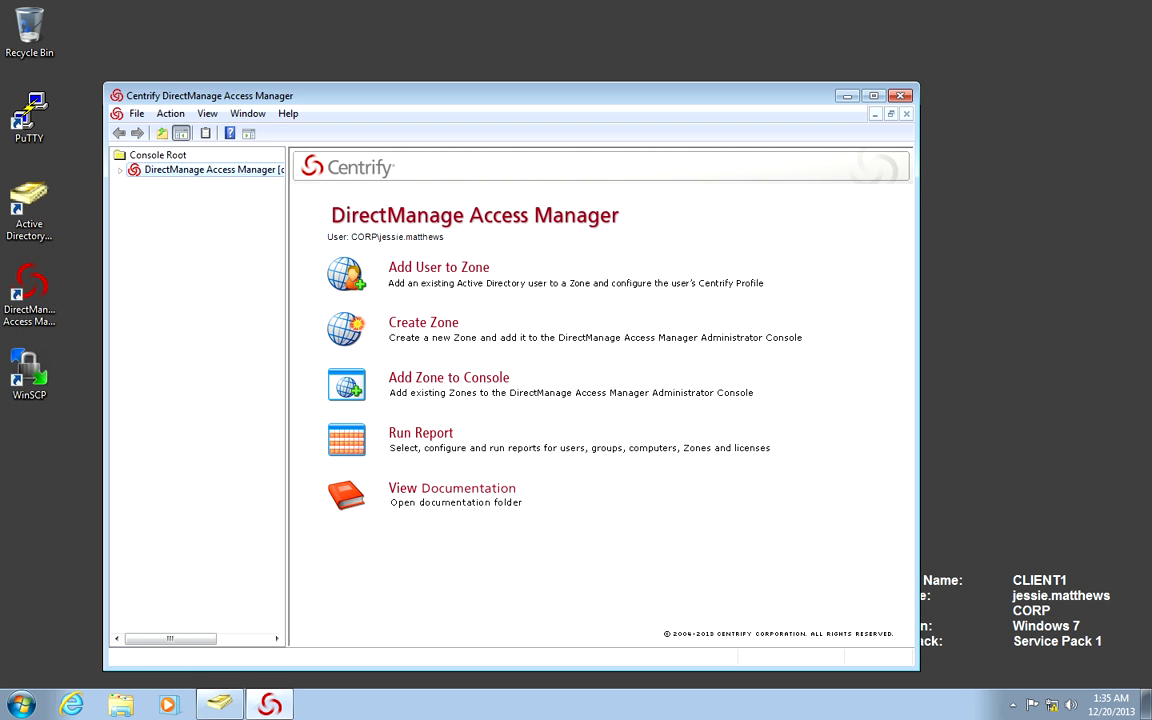
pyautogui.rightClick(180, 170)
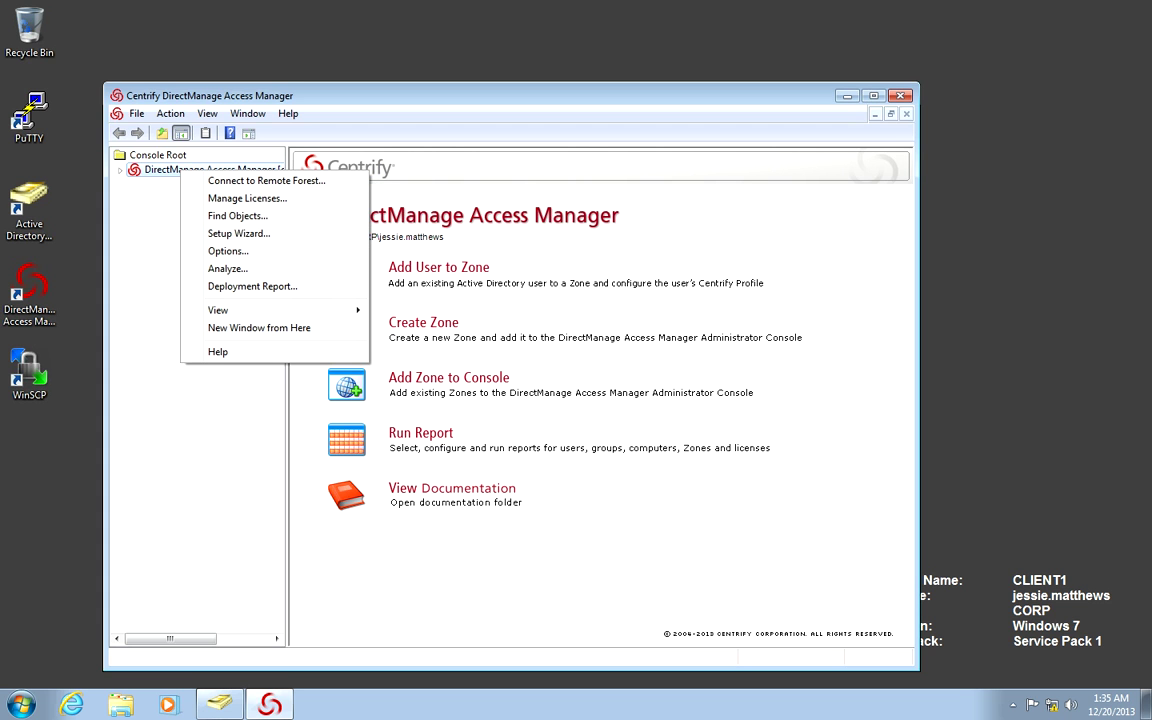
pyautogui.press('Escape')
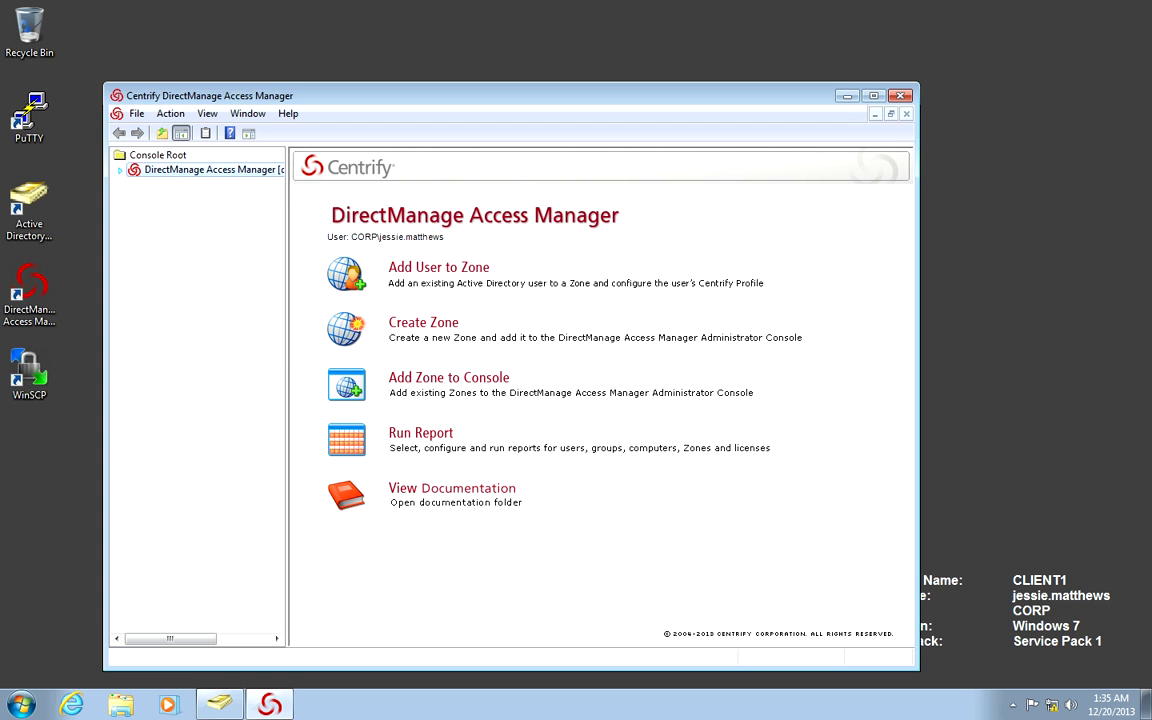
# - Start a new zone under Zones named HQ with the description Headquarters, keeping the corp.contoso.com/UNIX/Zones container
pyautogui.click(120, 170)
pyautogui.press('Down')
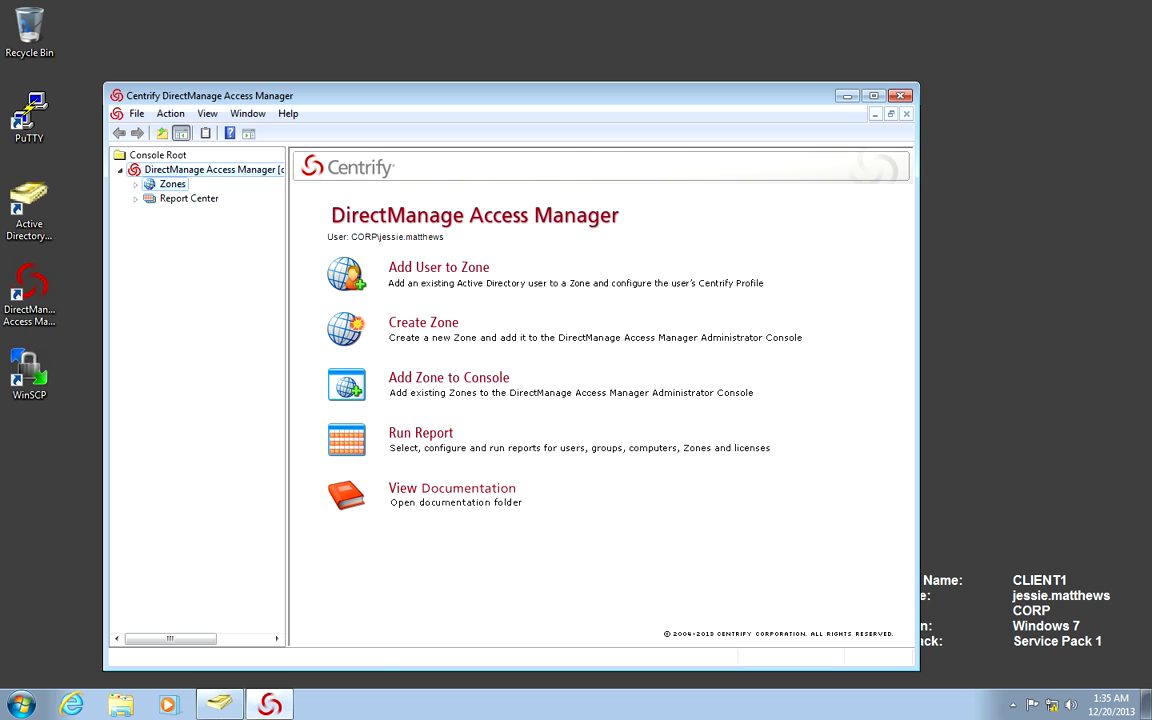
pyautogui.hotkey('shift', 'F10')
pyautogui.press('Down')
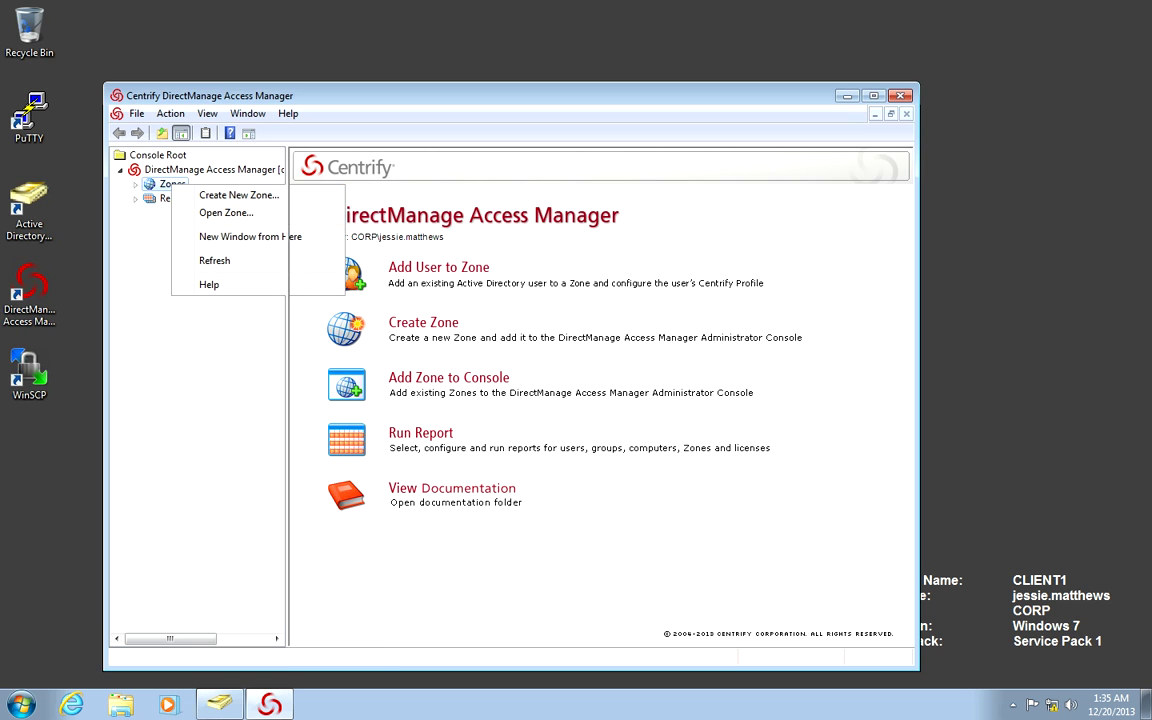
pyautogui.press('Return')
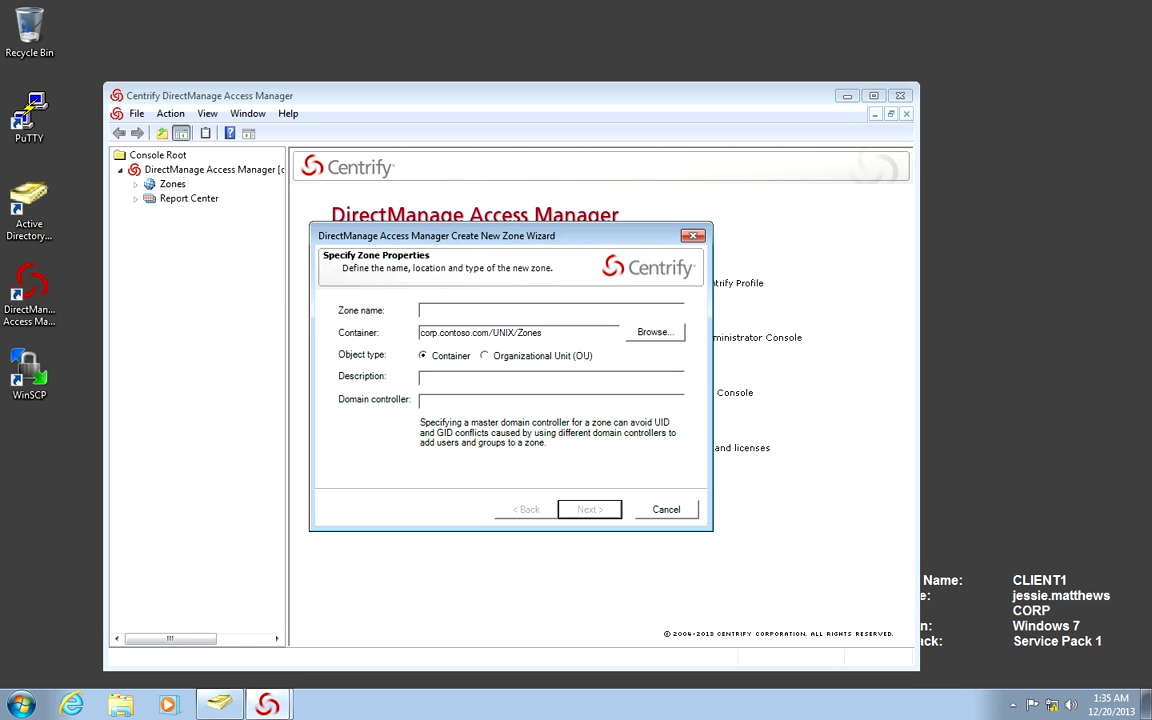
pyautogui.write('HQ')
pyautogui.click(421, 377)
pyautogui.write('Headquarters')
pyautogui.press('Return')
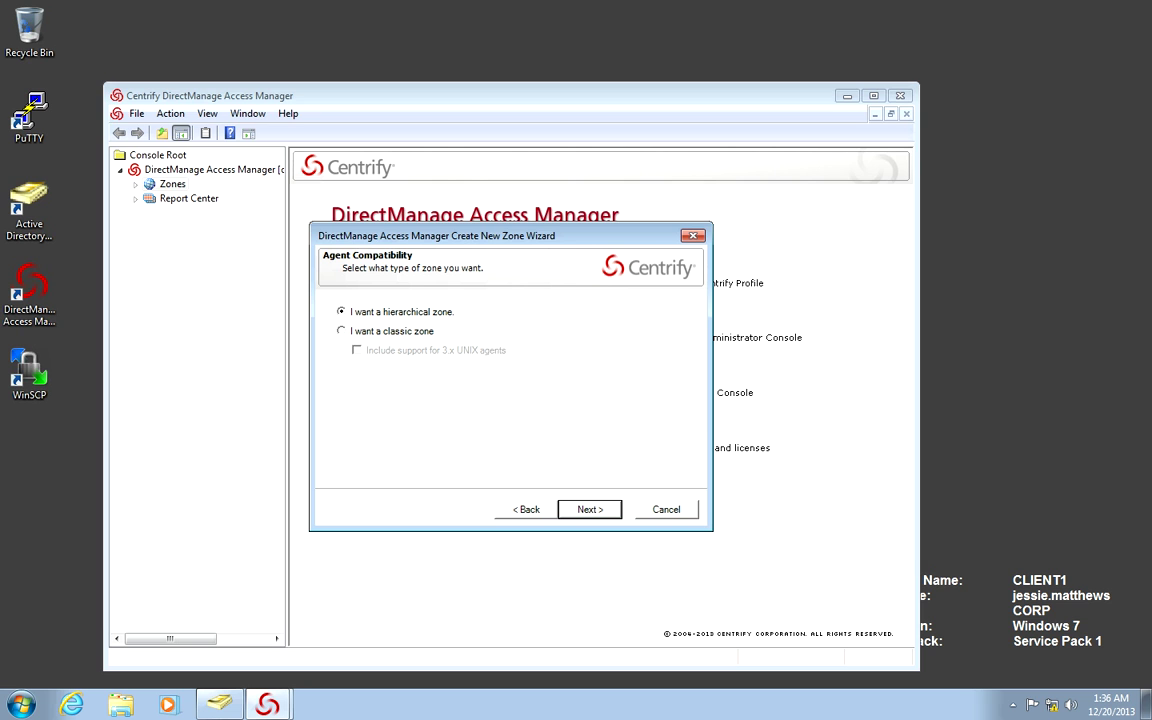
# - Accept the hierarchical zone type and standard zone storage model, and finish creating the HQ zone
pyautogui.press('Return')
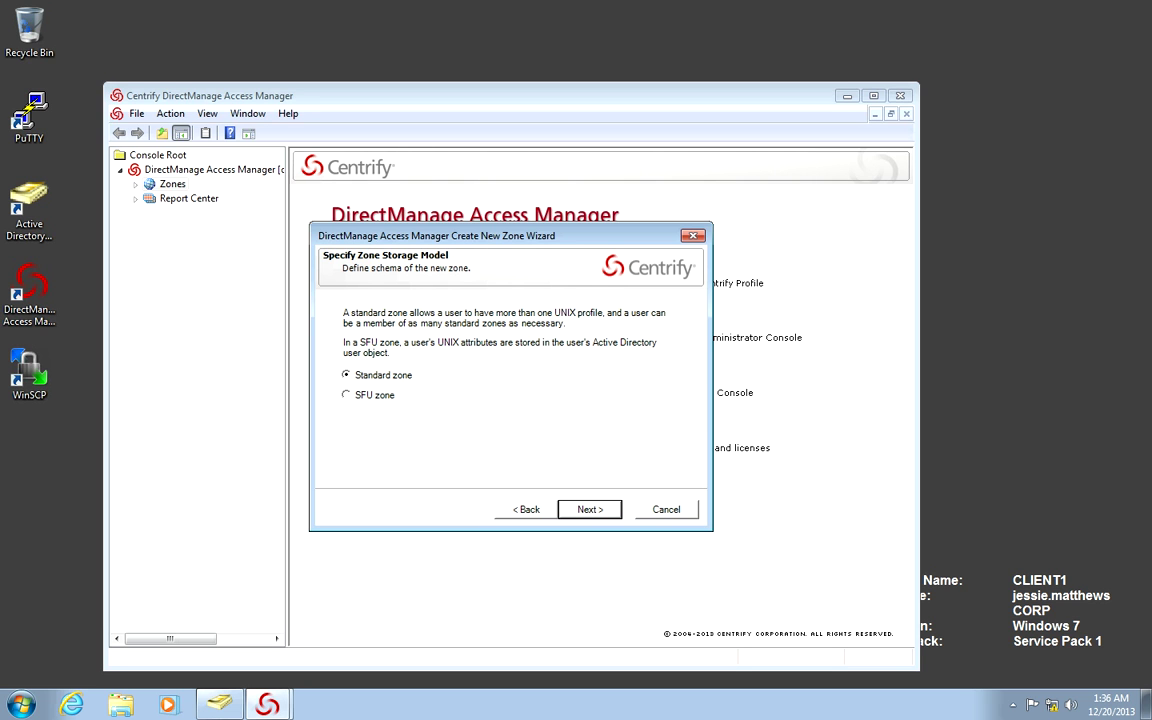
pyautogui.press('Return')
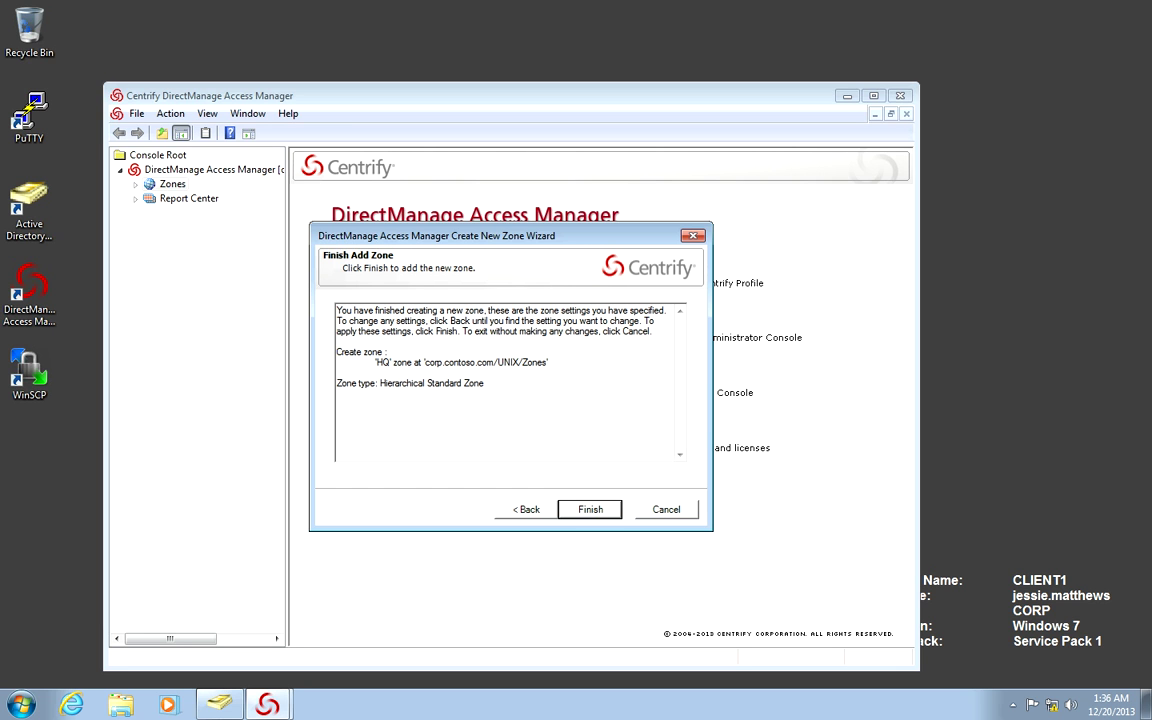
pyautogui.press('Return')
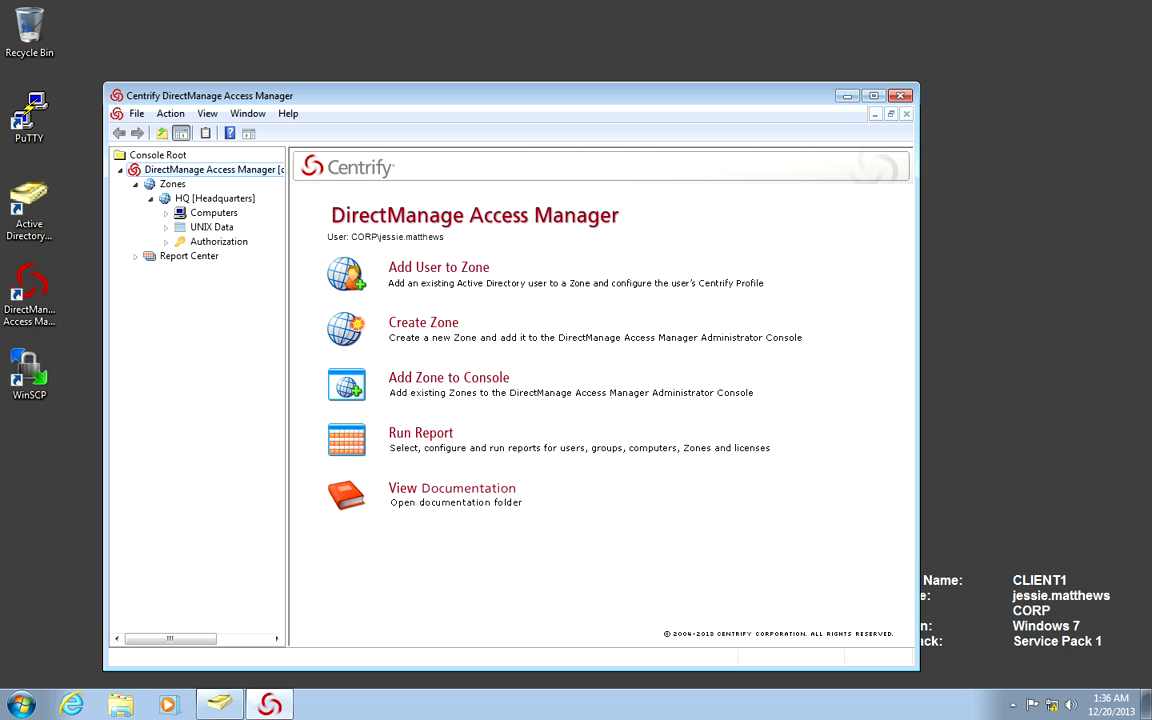
# - Open the HQ zone's properties and set the default UID for added users to <Generated UID from SID>
pyautogui.rightClick(205, 199)
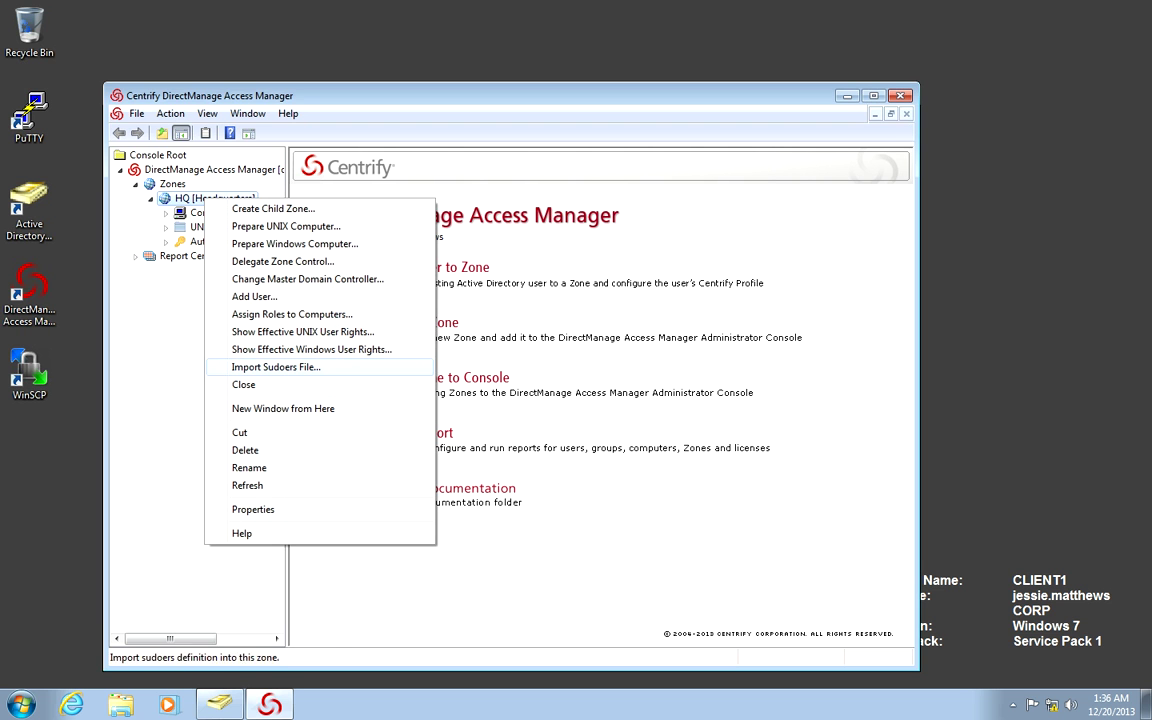
pyautogui.press('Return')
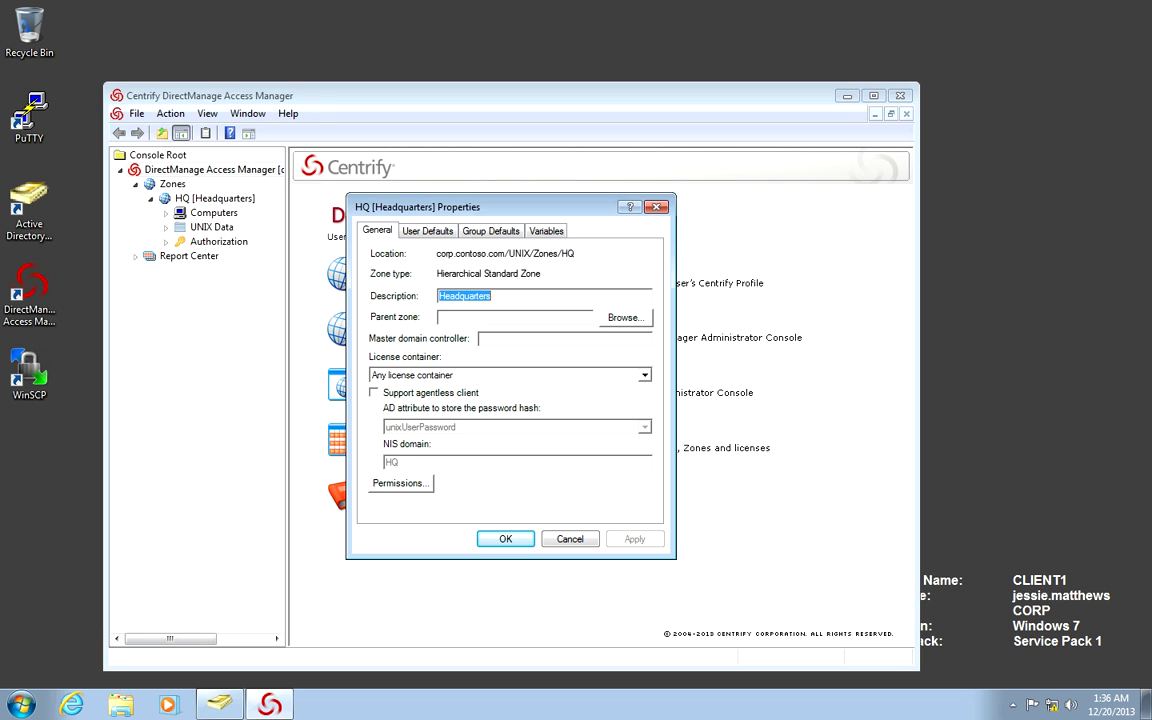
pyautogui.hotkey('ctrl', 'Tab')
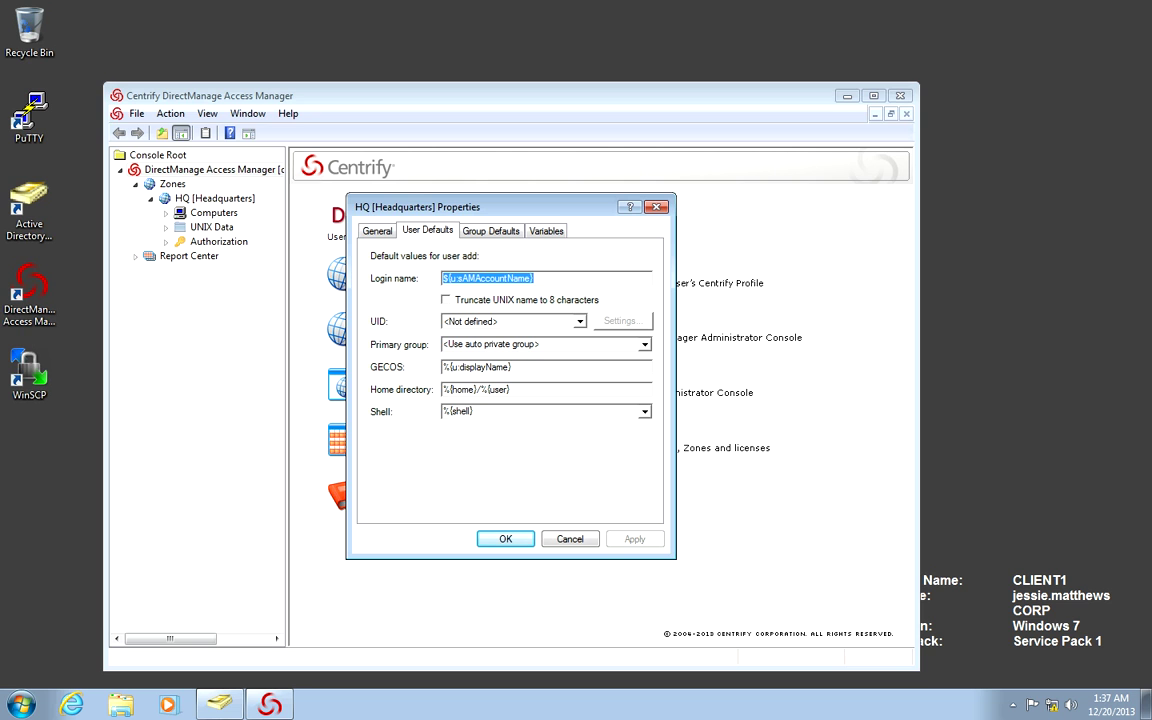
pyautogui.click(579, 321)
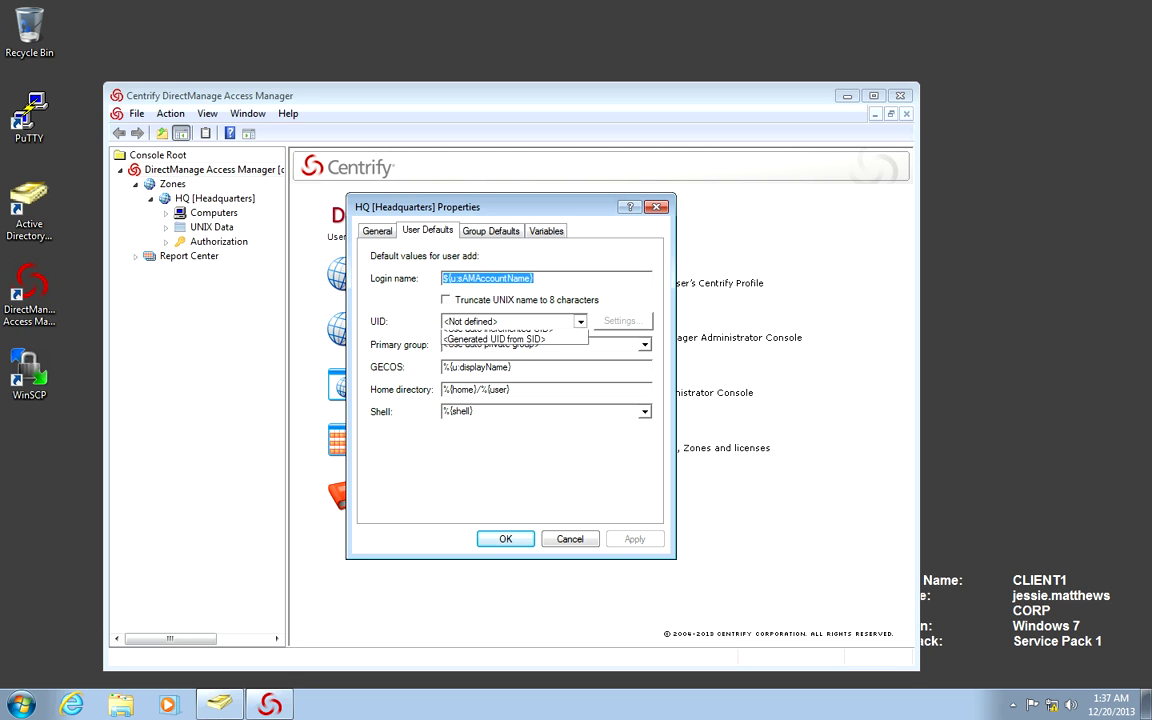
pyautogui.press('Down')
pyautogui.press('Down')
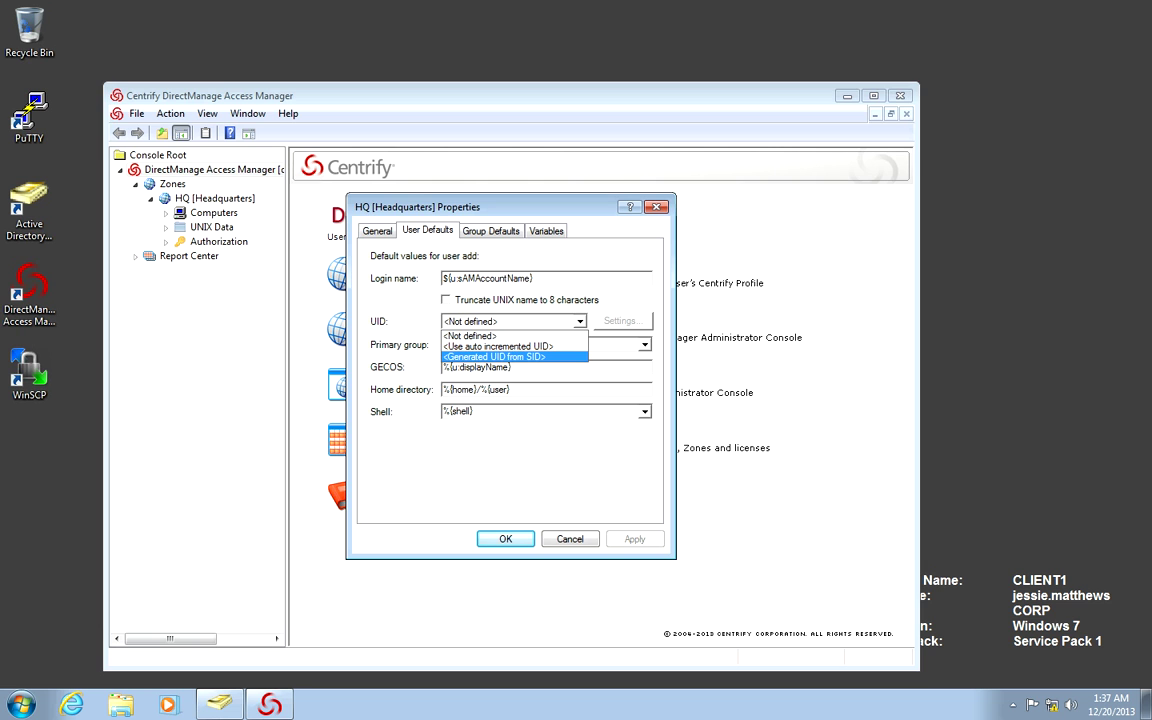
pyautogui.press('Return')
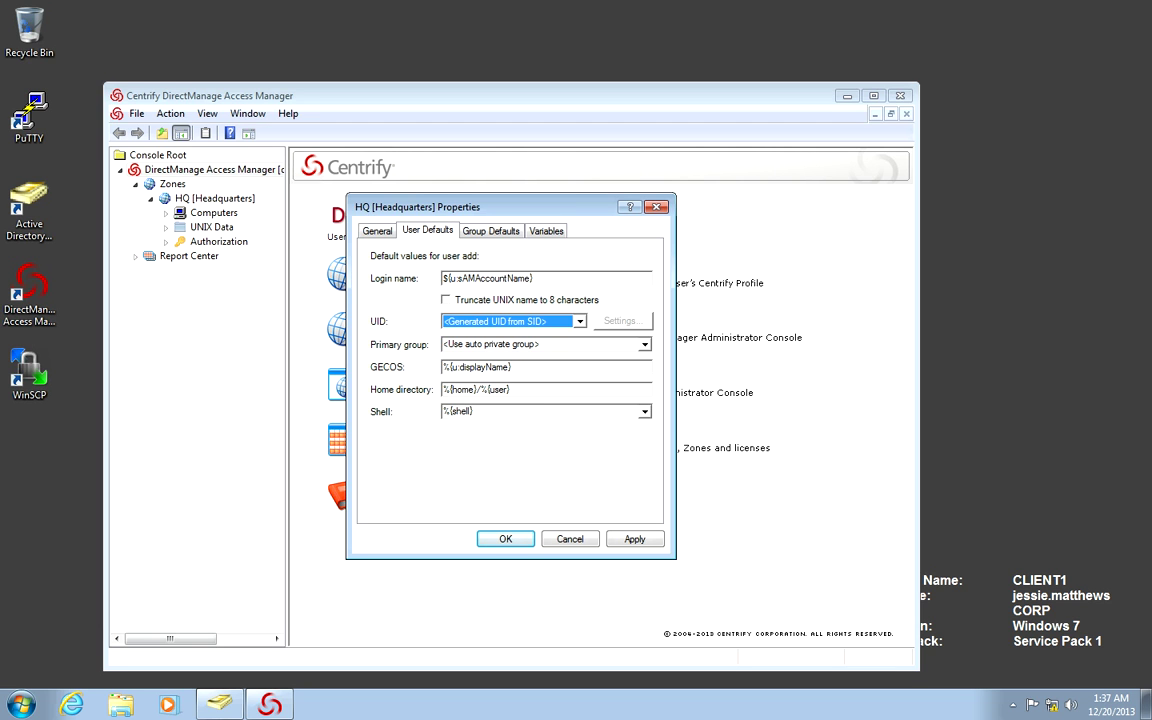
# - Change the HQ zone's default GID option for added groups and save the zone properties
pyautogui.hotkey('ctrl', 'Tab')
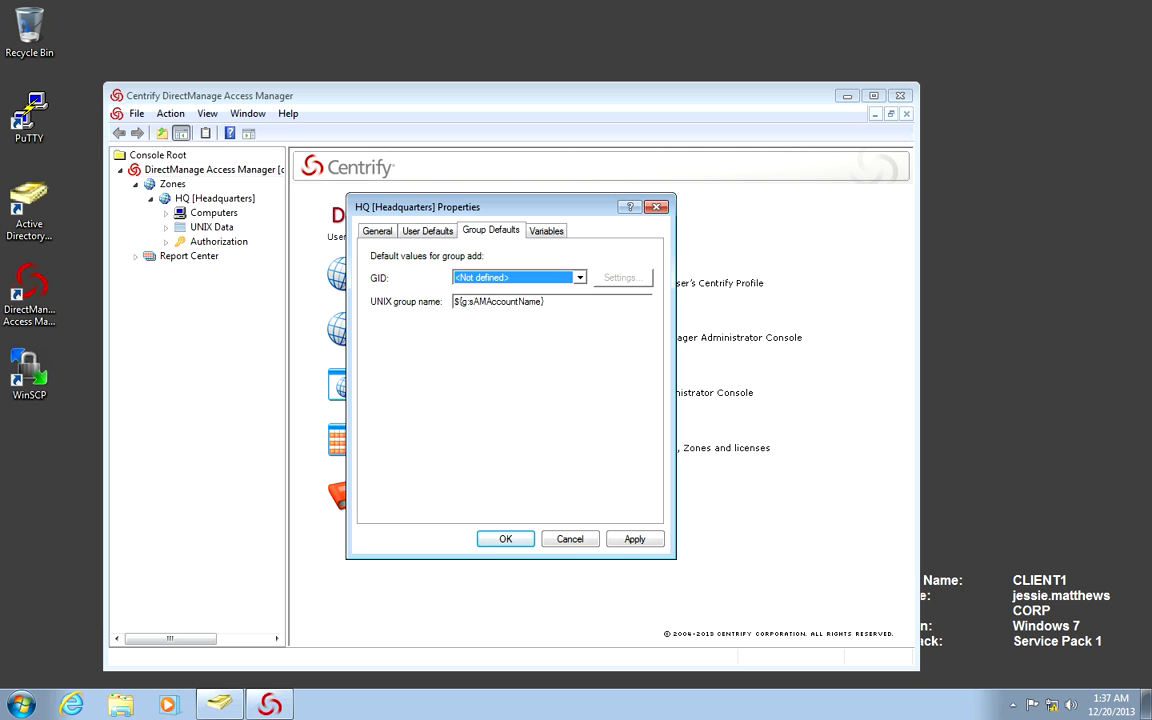
pyautogui.hotkey('alt', 'Down')
pyautogui.press('Down')
pyautogui.press('Down')
pyautogui.press('Return')
pyautogui.press('Return')
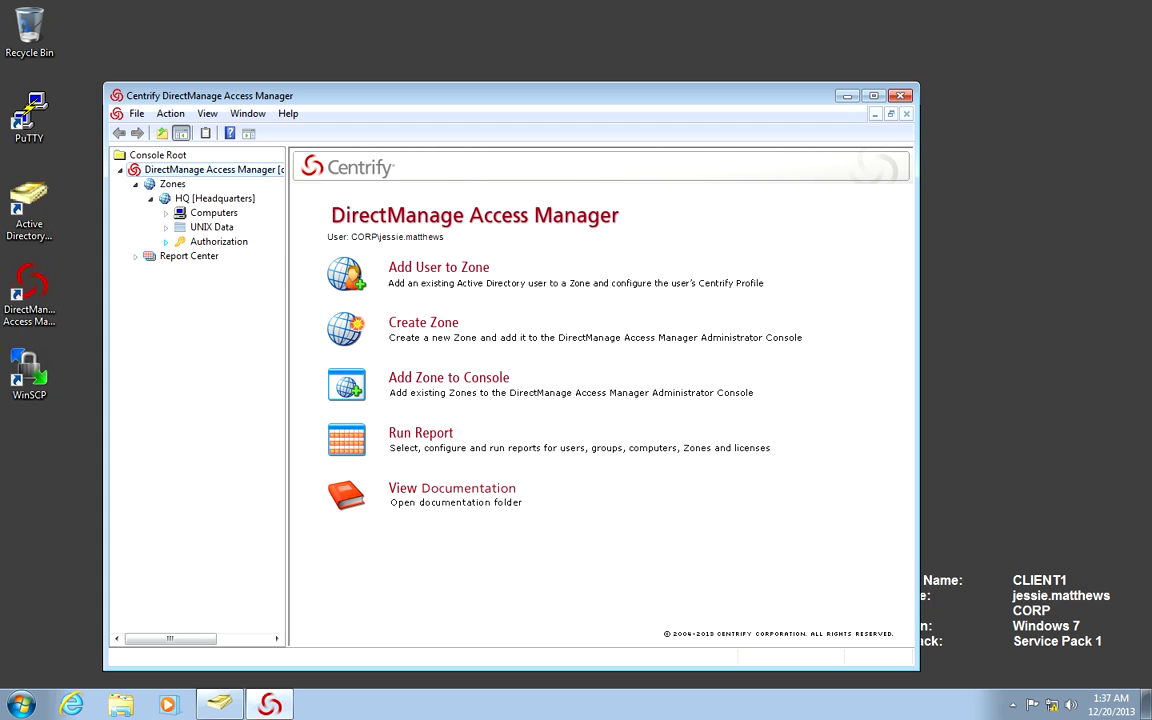
# - Start a new computer role named Database Servers under the HQ zone's Authorization node
pyautogui.click(166, 241)
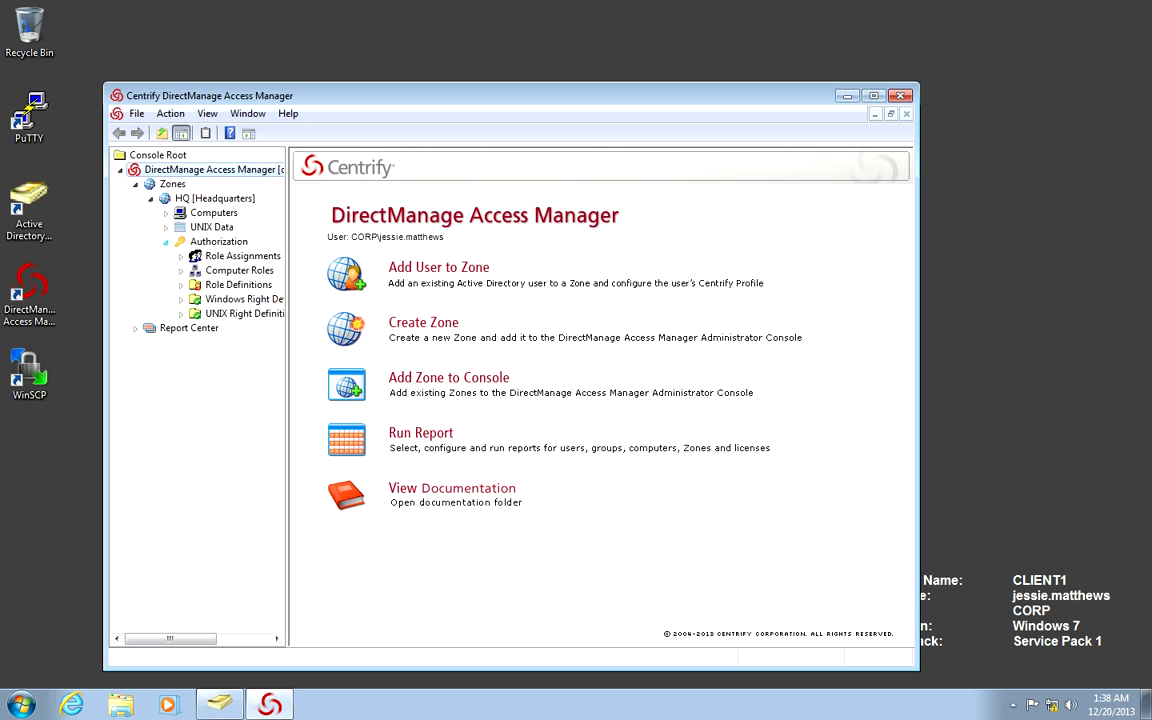
pyautogui.moveTo(287, 397); pyautogui.dragTo(380, 397)
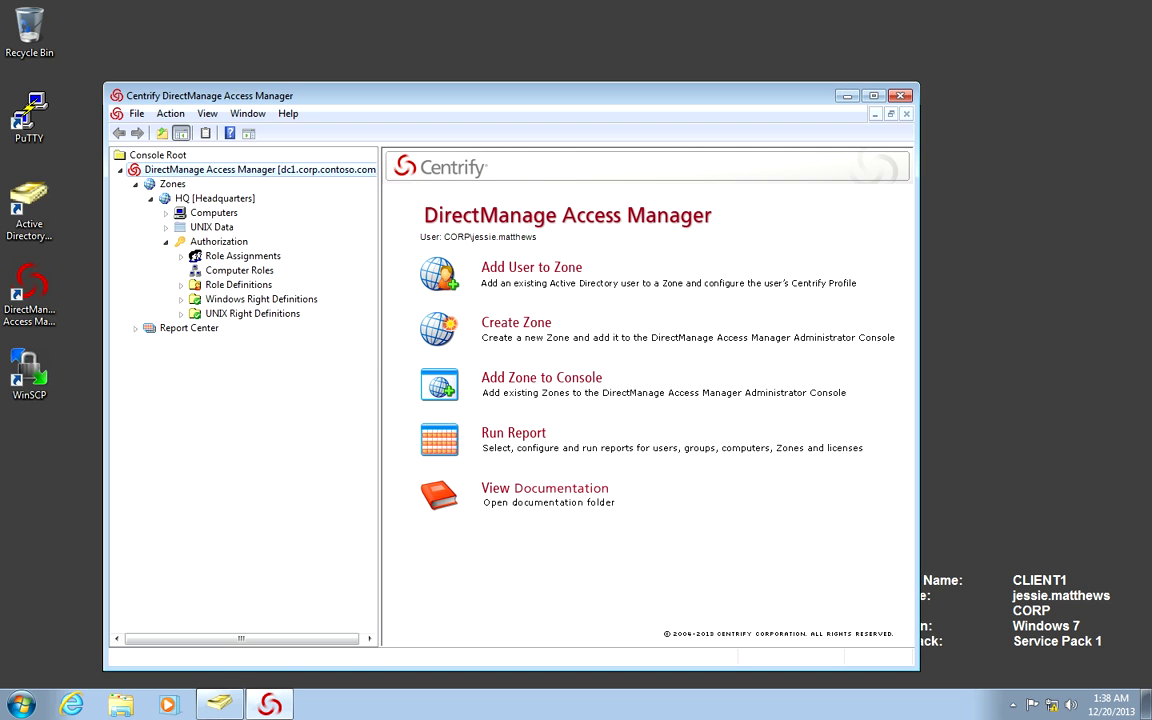
pyautogui.rightClick(203, 269)
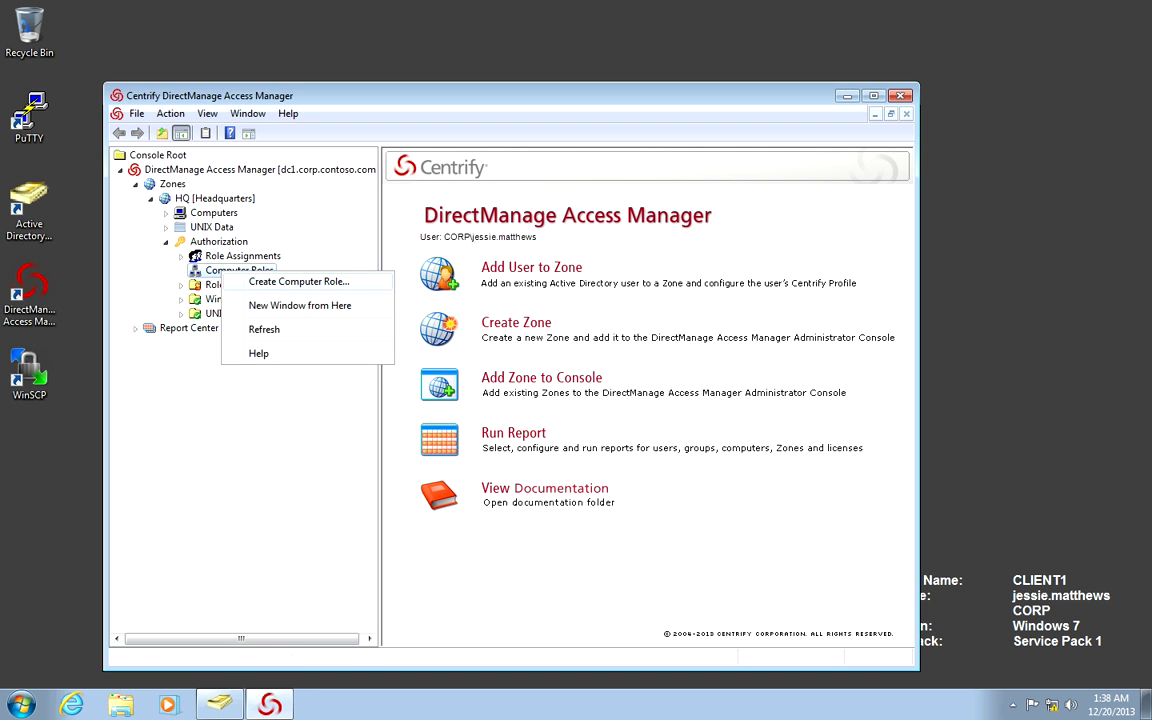
pyautogui.click(257, 280)
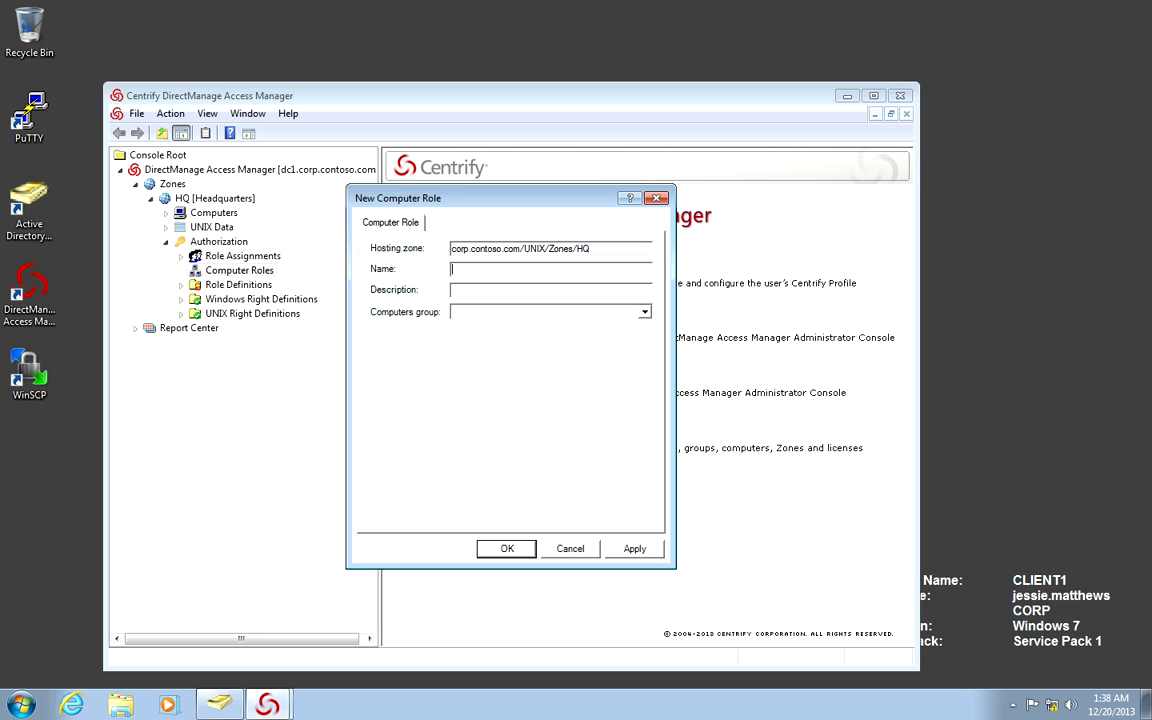
pyautogui.write('D')
pyautogui.write('atabase Servers')
# - Look up an existing computers group for the role by searching corp.contoso.com for Database
pyautogui.click(453, 311)
pyautogui.click(644, 311)
pyautogui.click(470, 336)
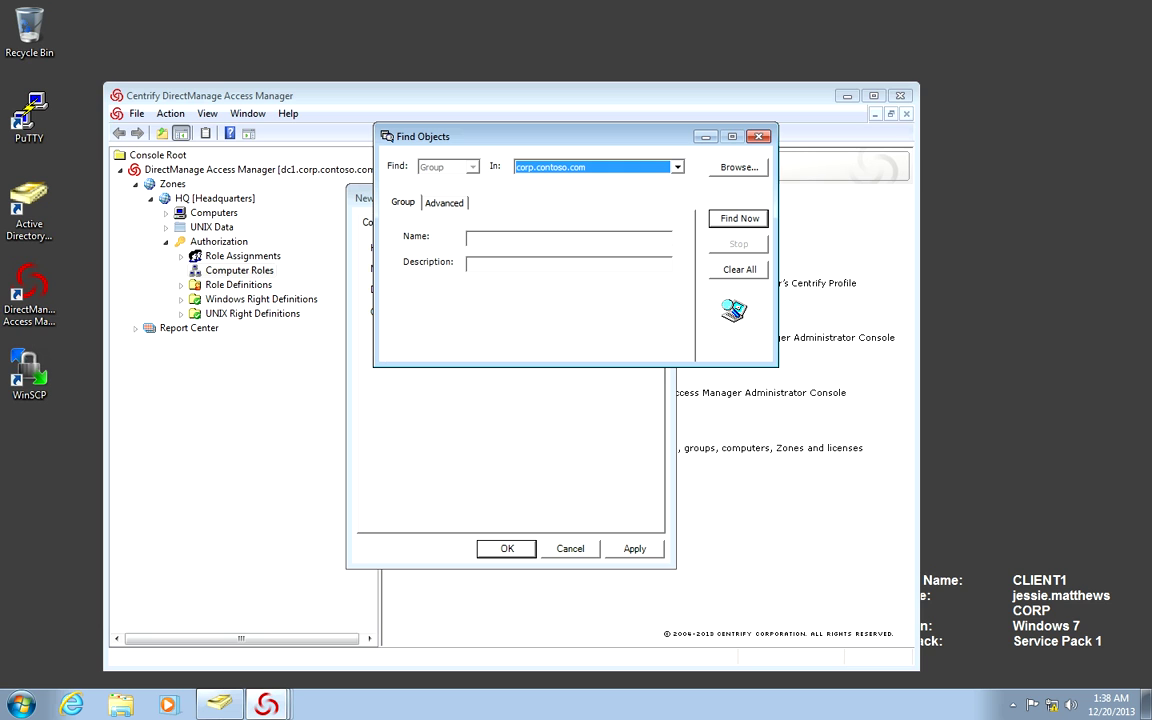
pyautogui.click(469, 238)
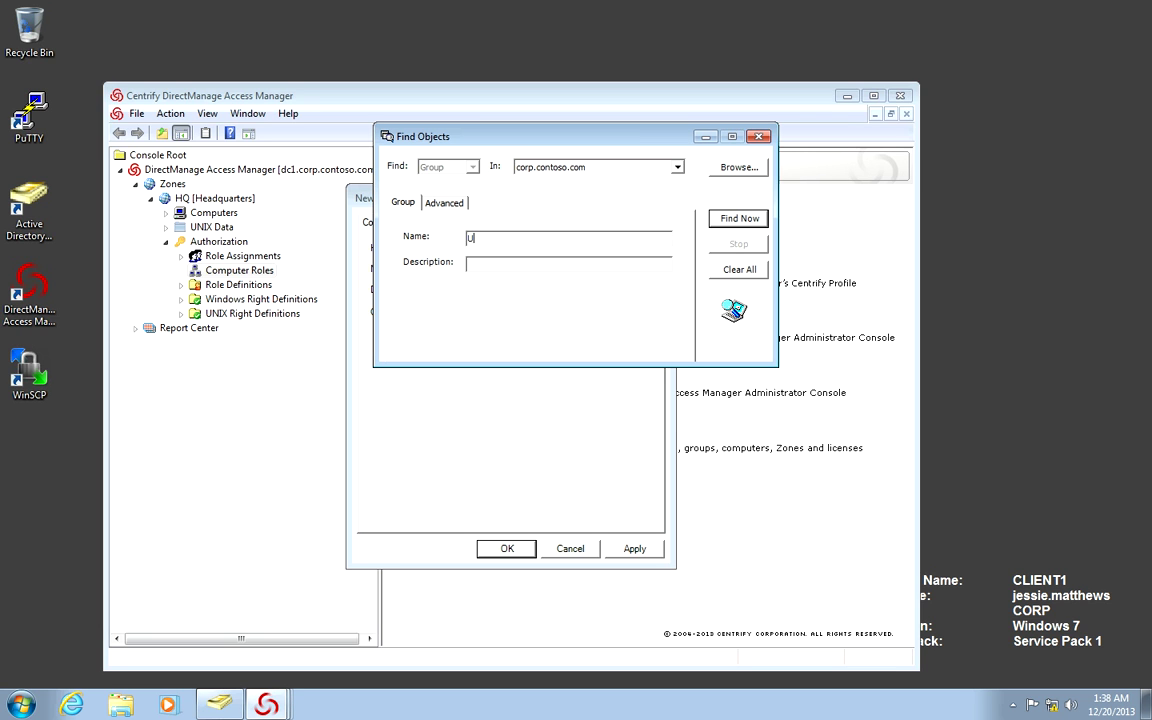
pyautogui.write('Database')
pyautogui.press('Return')
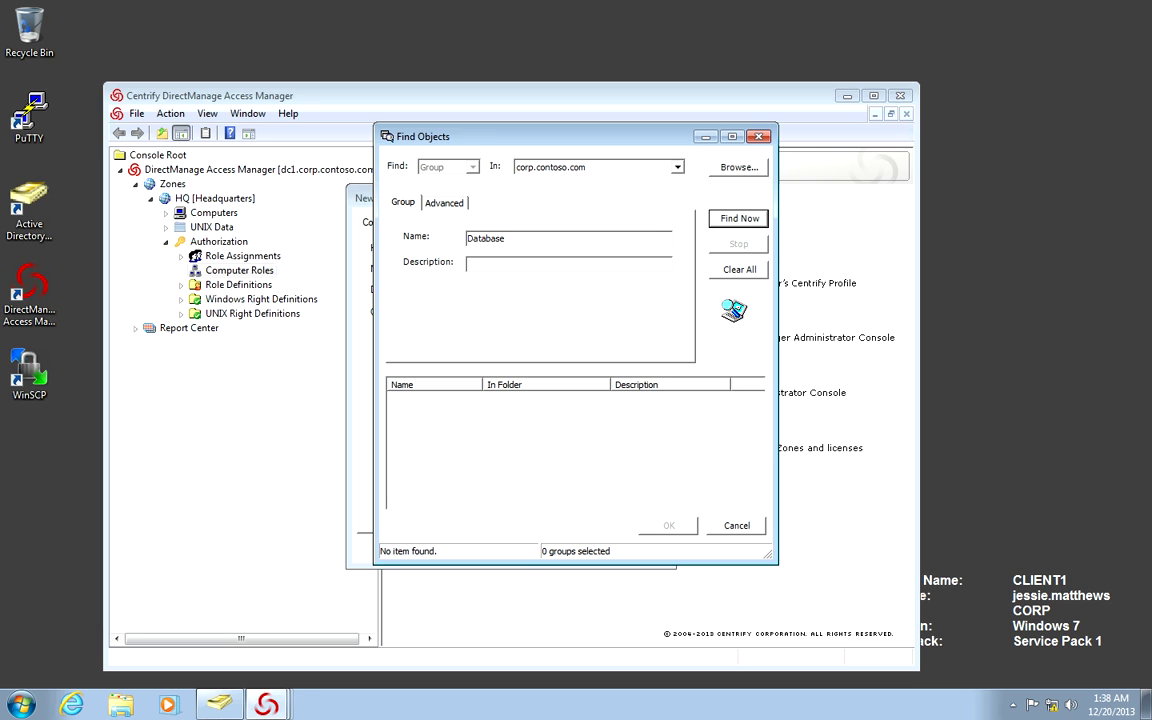
# - Search for UNIX groups instead, assign UNIX Database Servers as the role's computers group, and save the role
pyautogui.hotkey('ctrl', 'a')
pyautogui.write('UNIX')
pyautogui.press('Return')
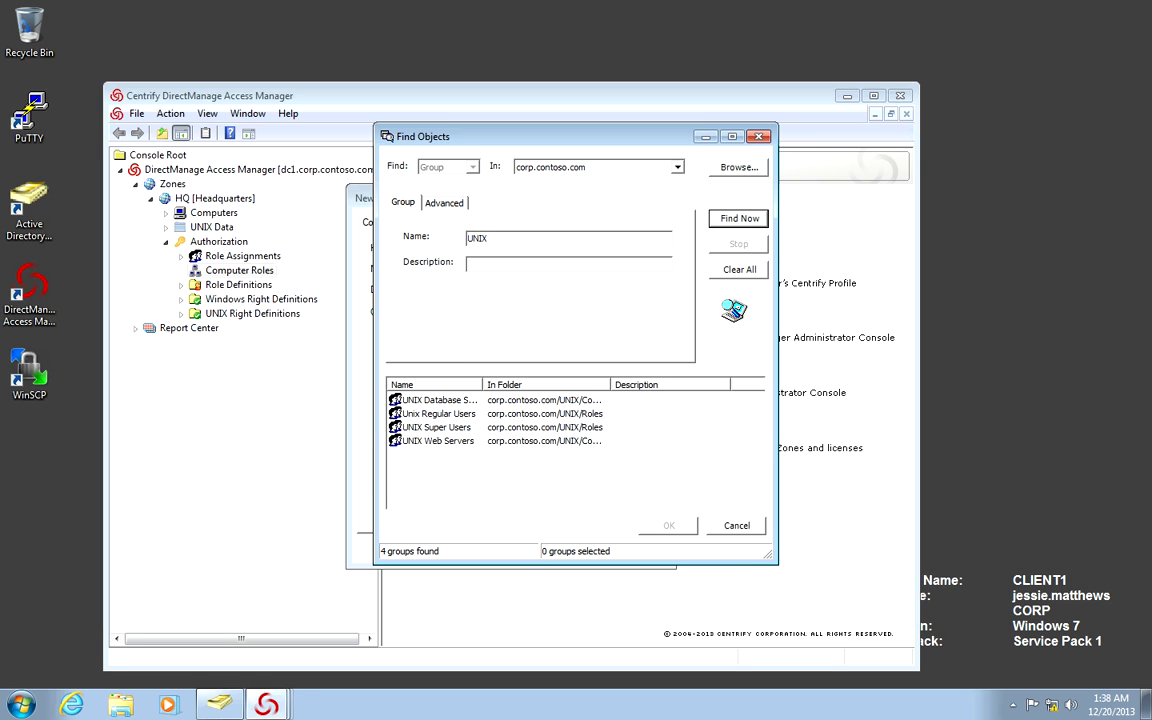
pyautogui.moveTo(482, 384); pyautogui.dragTo(496, 384)
pyautogui.doubleClick(447, 400)
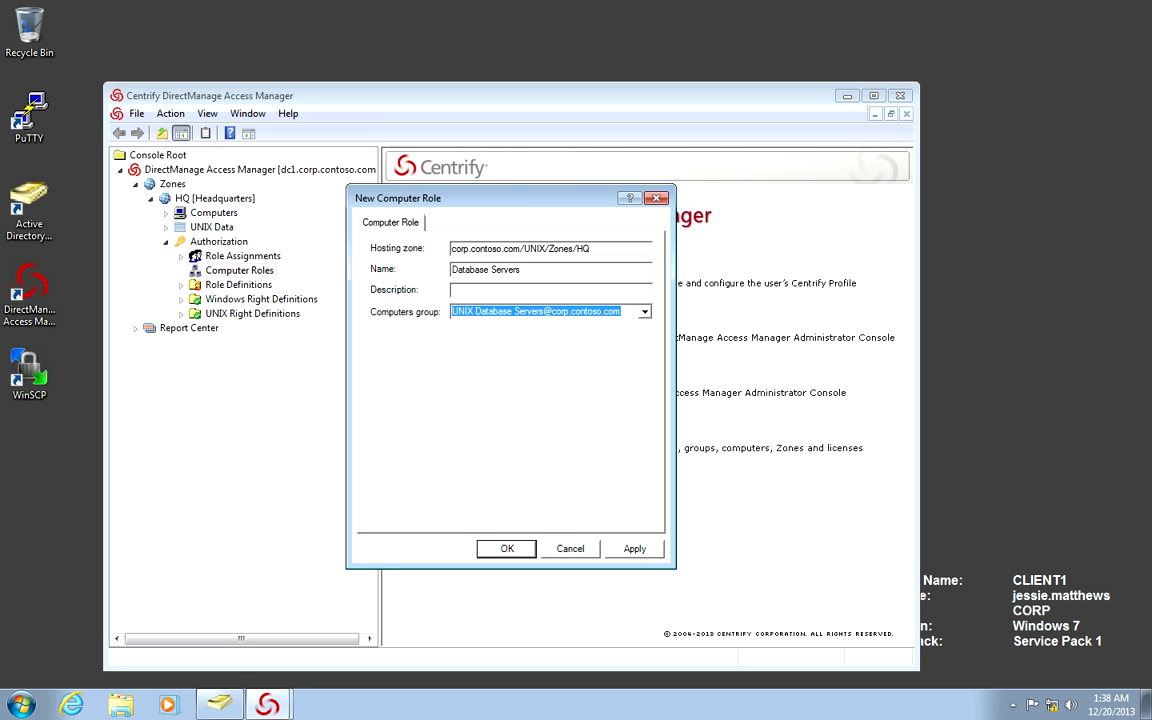
pyautogui.press('Return')
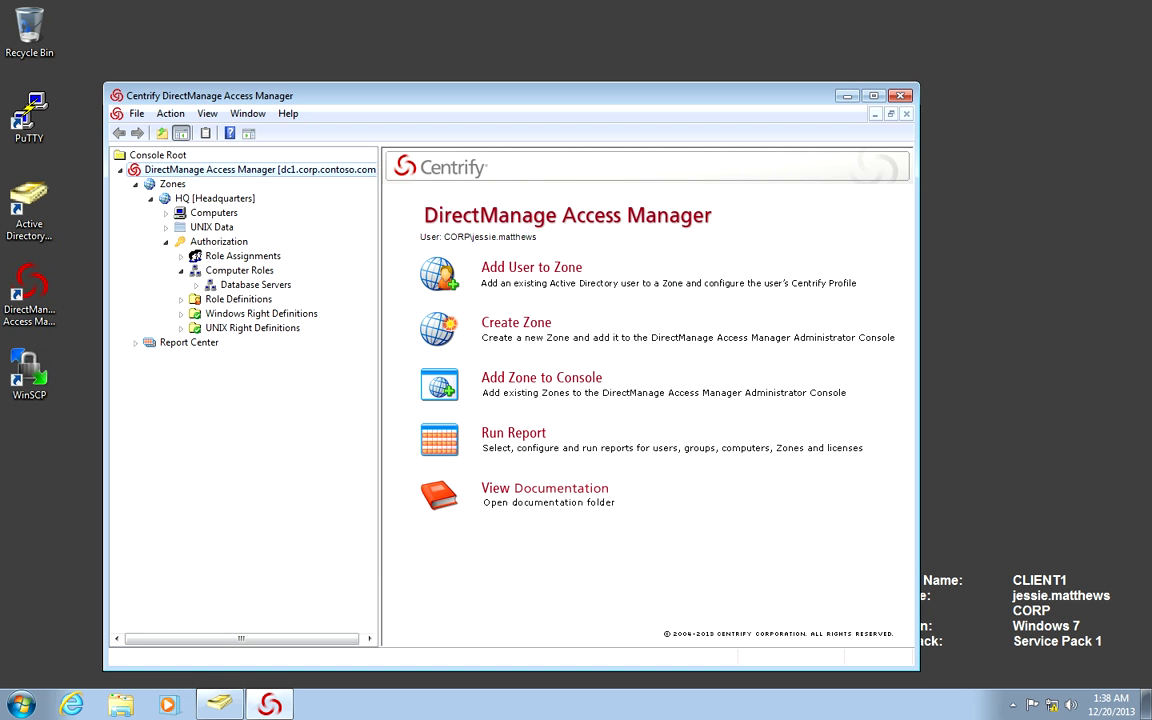
# - Start another computer role in the HQ zone named Web Servers
pyautogui.click(196, 285)
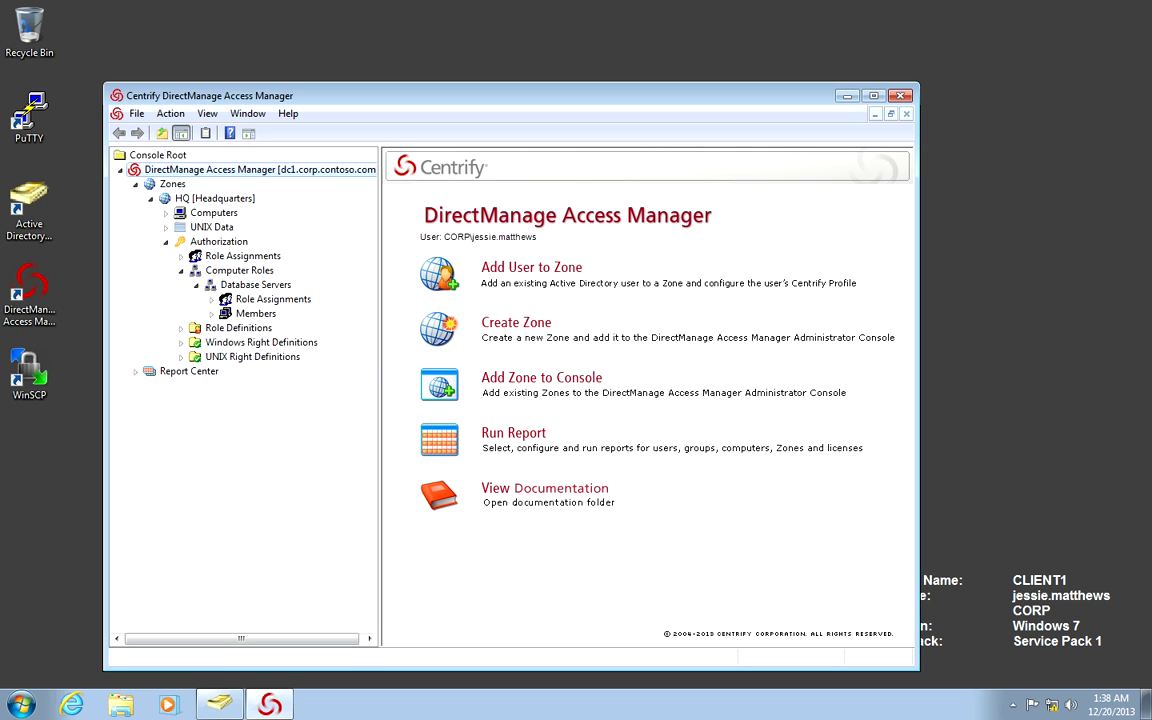
pyautogui.rightClick(255, 284)
pyautogui.click(290, 283)
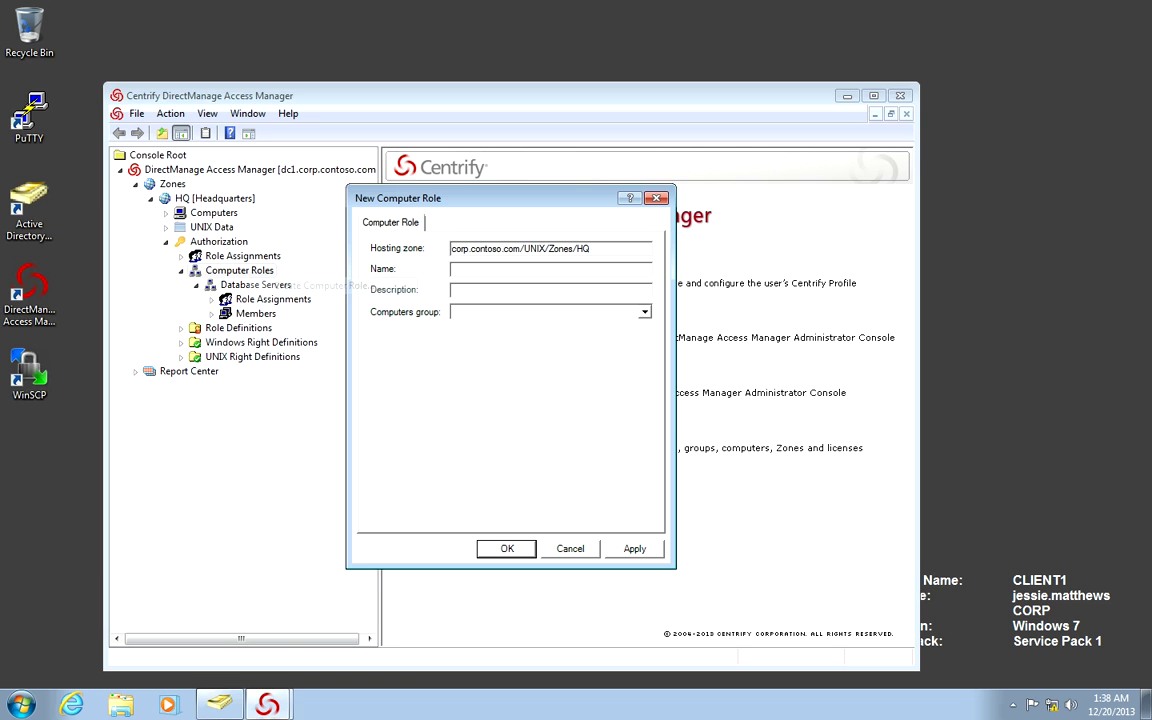
pyautogui.write('Web Servers')
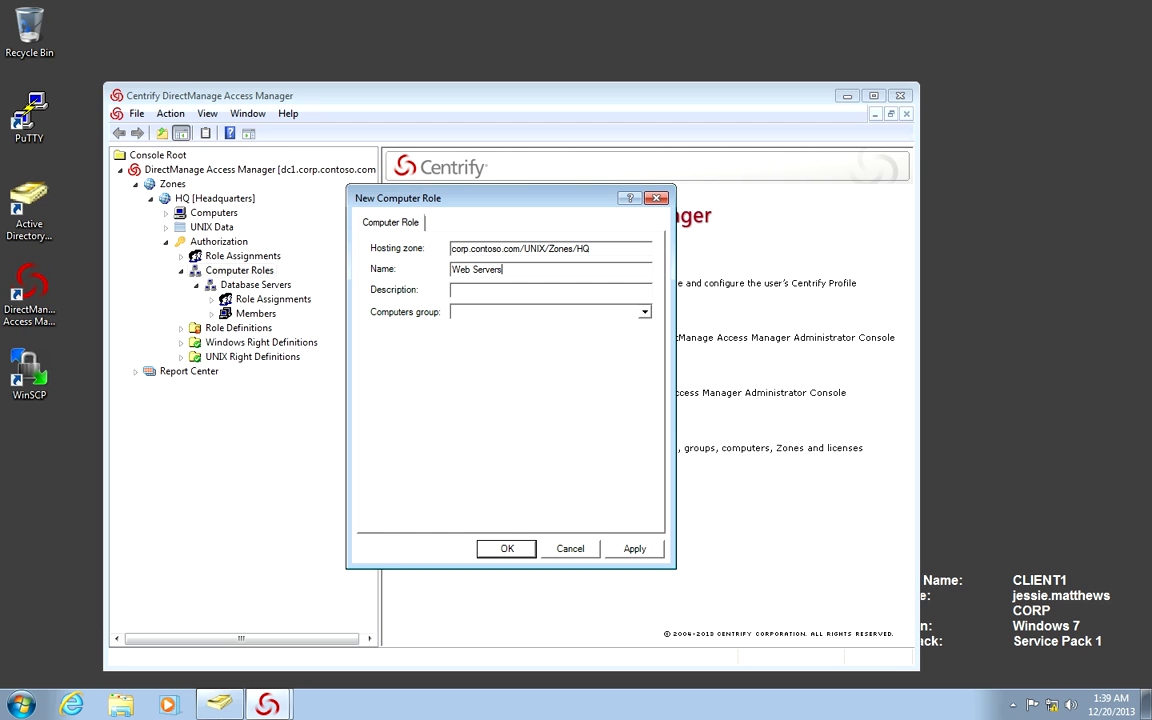
# - Search for UNIX groups, assign UNIX Web Servers as the Web Servers role's computers group, and save the role
pyautogui.click(453, 312)
pyautogui.click(644, 311)
pyautogui.click(550, 337)
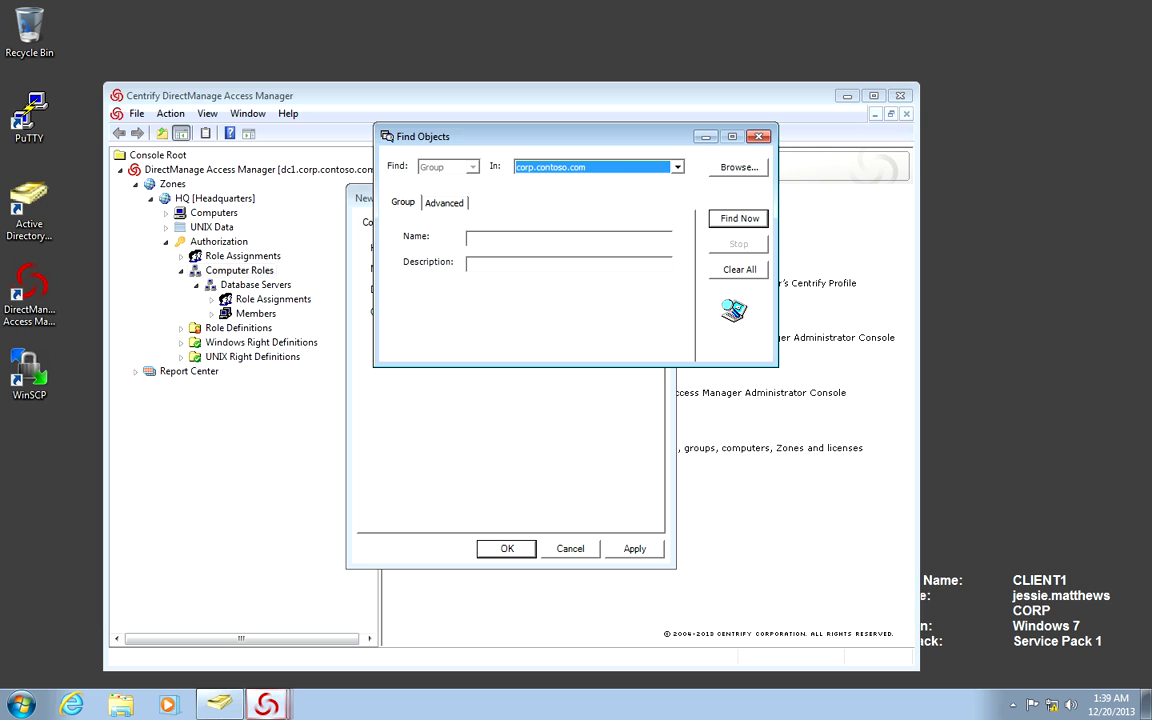
pyautogui.click(469, 238)
pyautogui.write('UNIX')
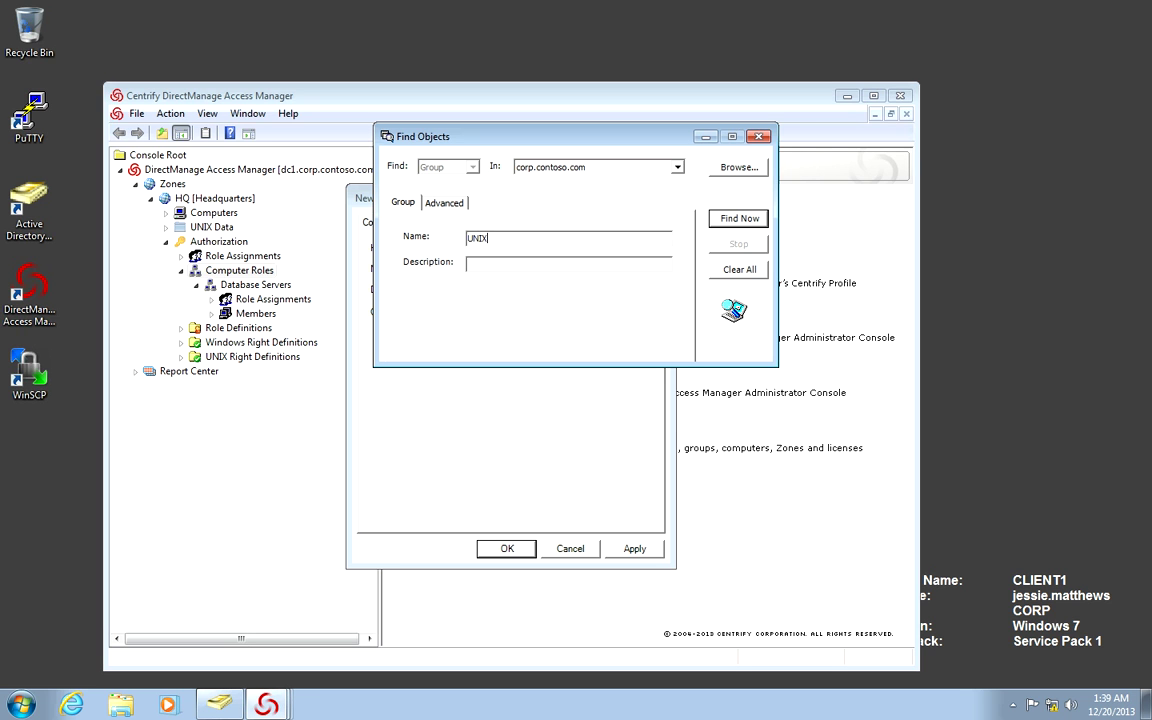
pyautogui.press('Return')
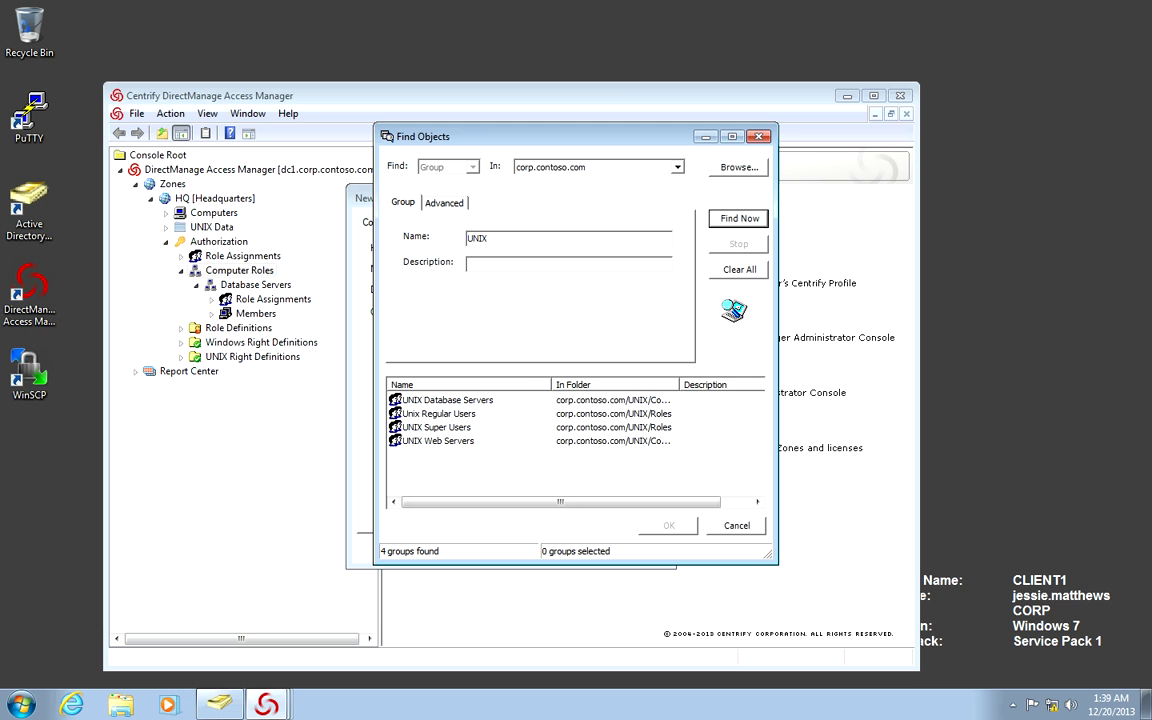
pyautogui.doubleClick(437, 440)
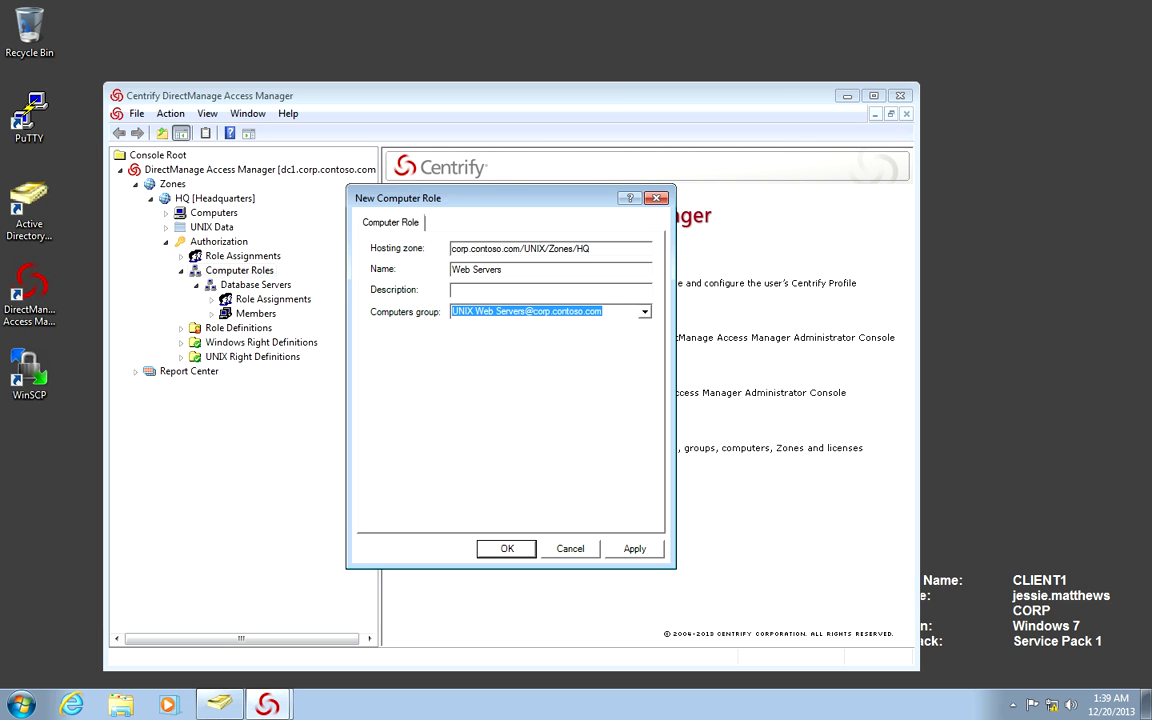
pyautogui.press('Return')
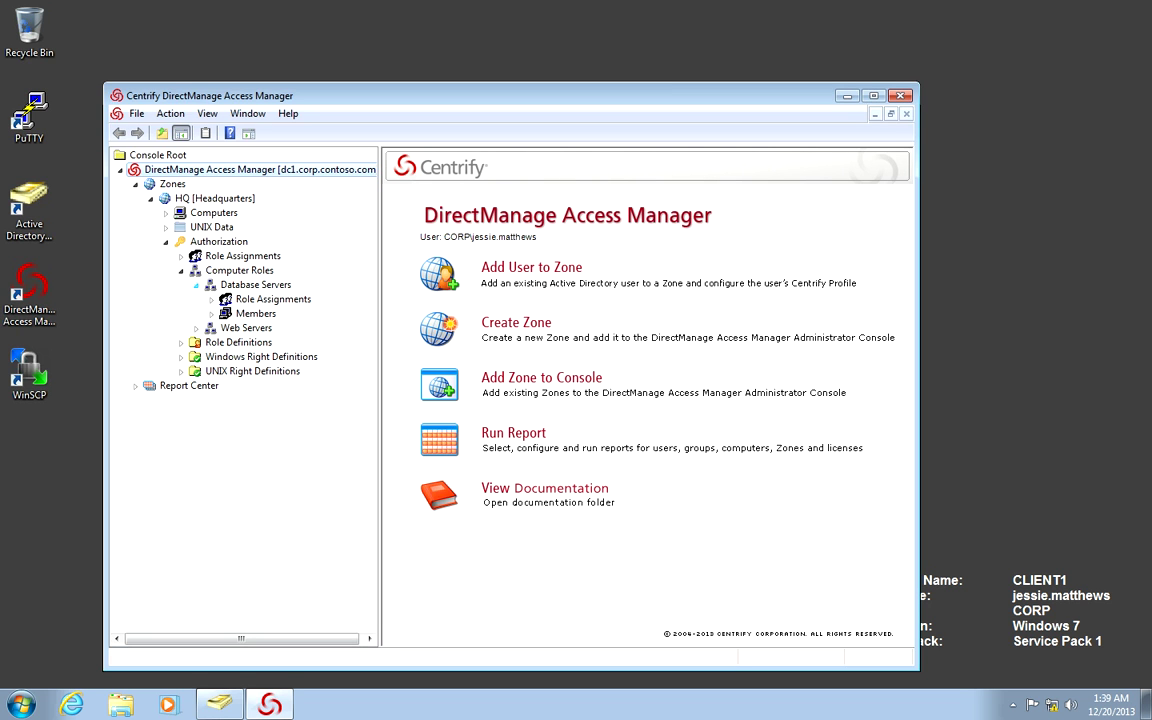
# - Collapse the Database Servers computer role and expand the HQ zone's Role Definitions
pyautogui.click(196, 284)
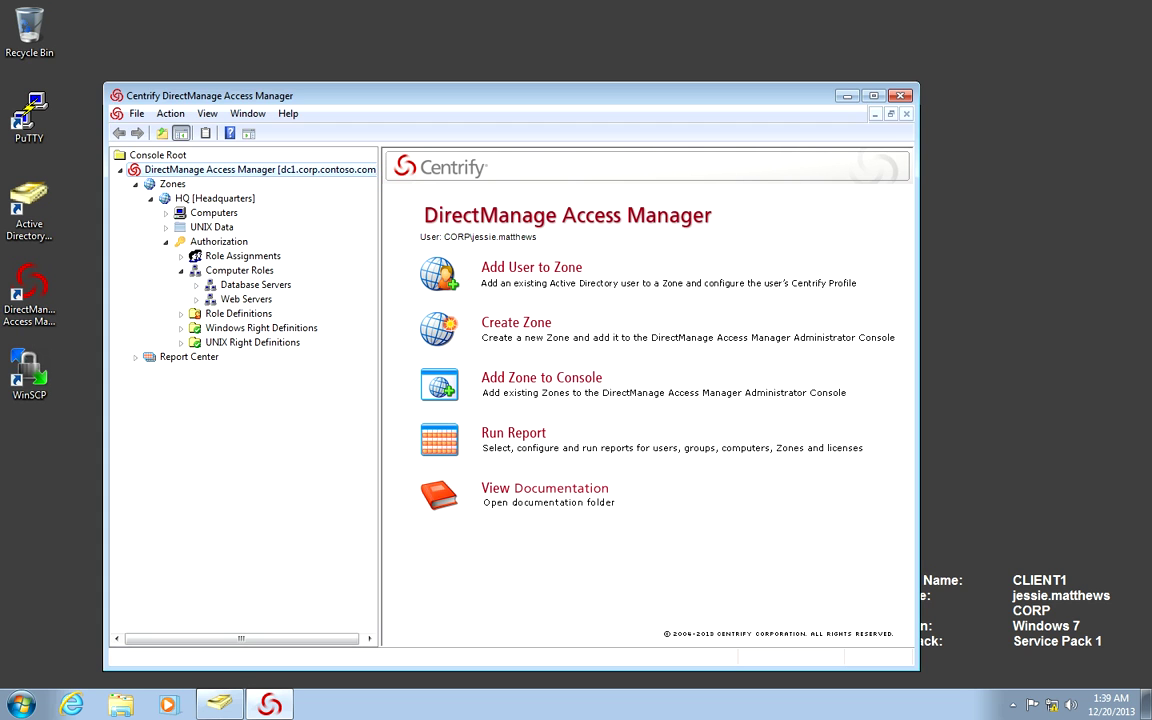
pyautogui.click(181, 313)
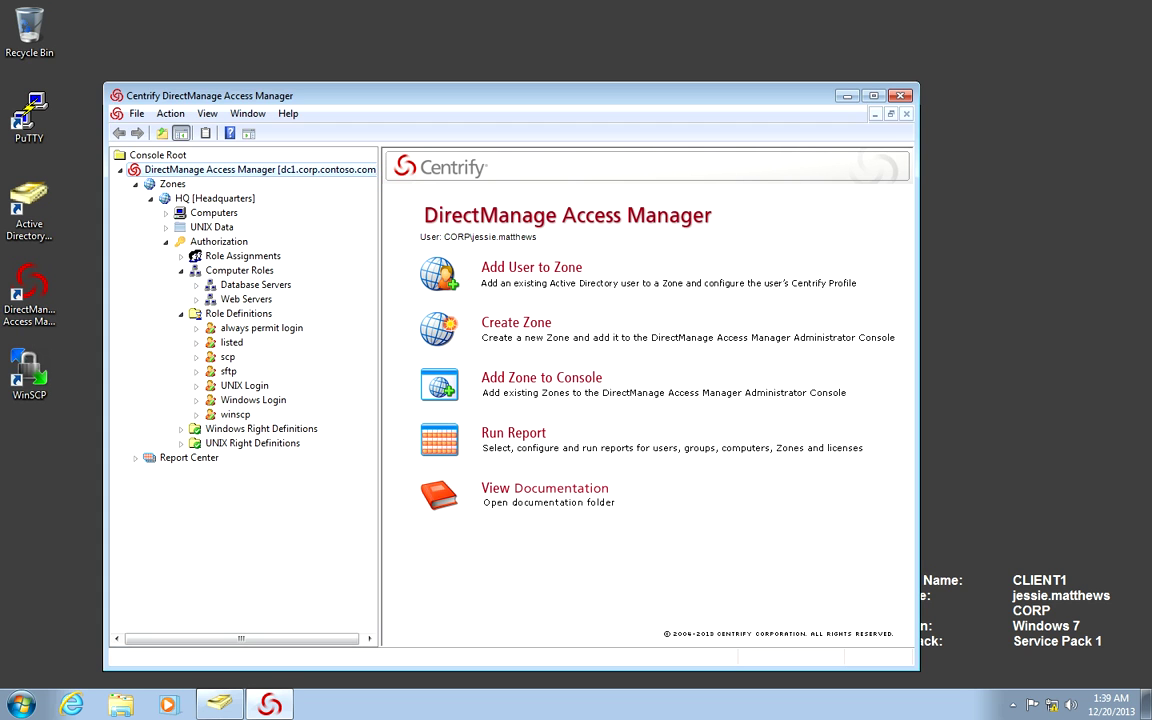